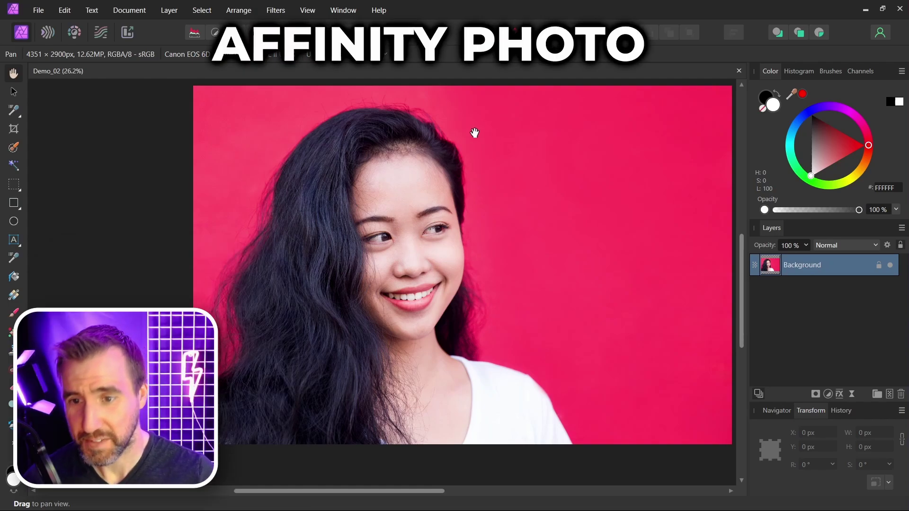
Brush-select the woman in the portrait and view the Refine Selection output choices
key("w")
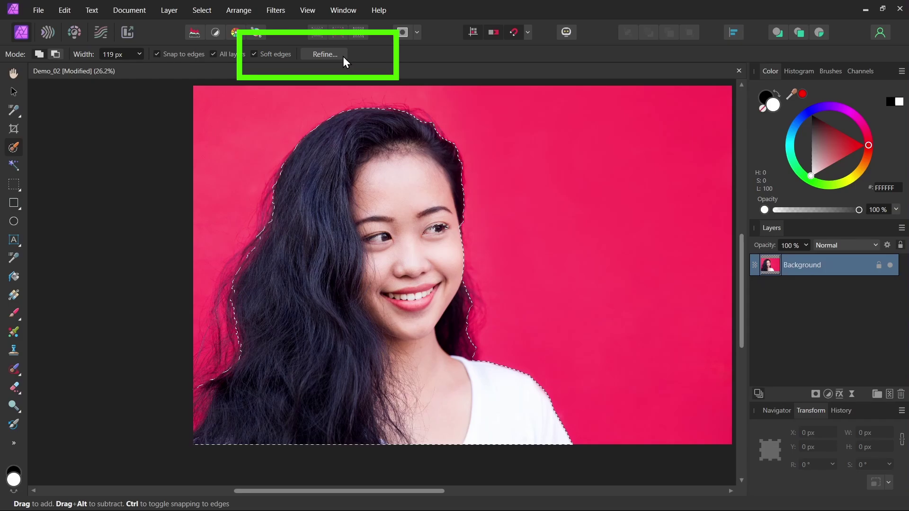
left_click(325, 55)
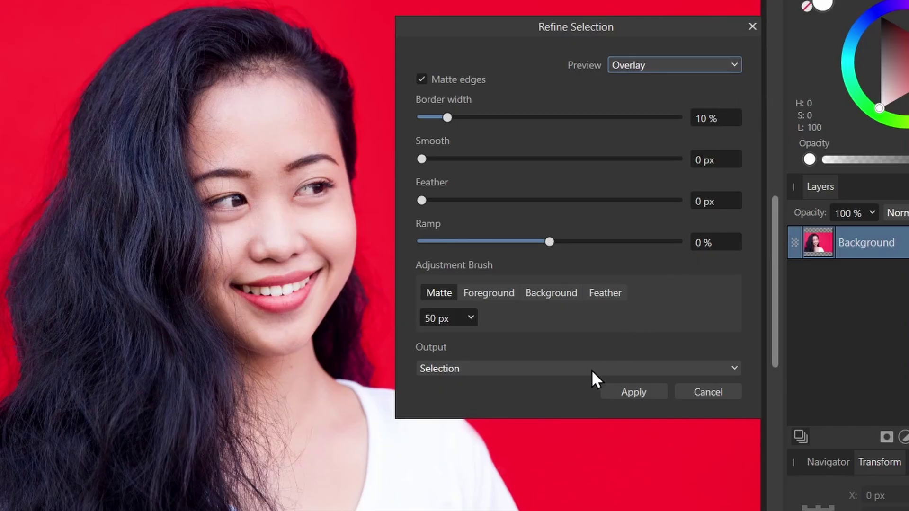
left_click(592, 370)
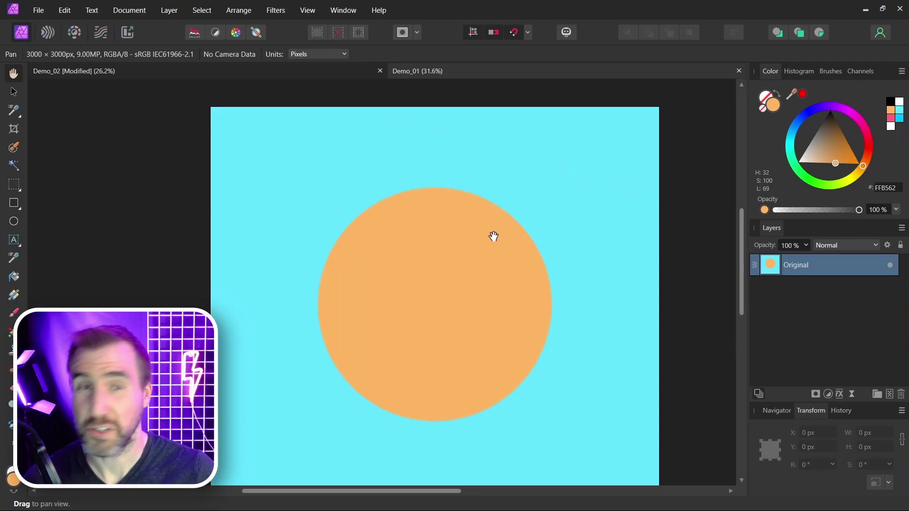
Brush-select the orange circle and apply Refine Selection with Output set to Mask
left_click(19, 151)
mouse_move(504, 294)
left_mouse_down()
mouse_move(469, 215)
mouse_move(416, 263)
mouse_move(373, 230)
mouse_move(461, 299)
left_mouse_up()
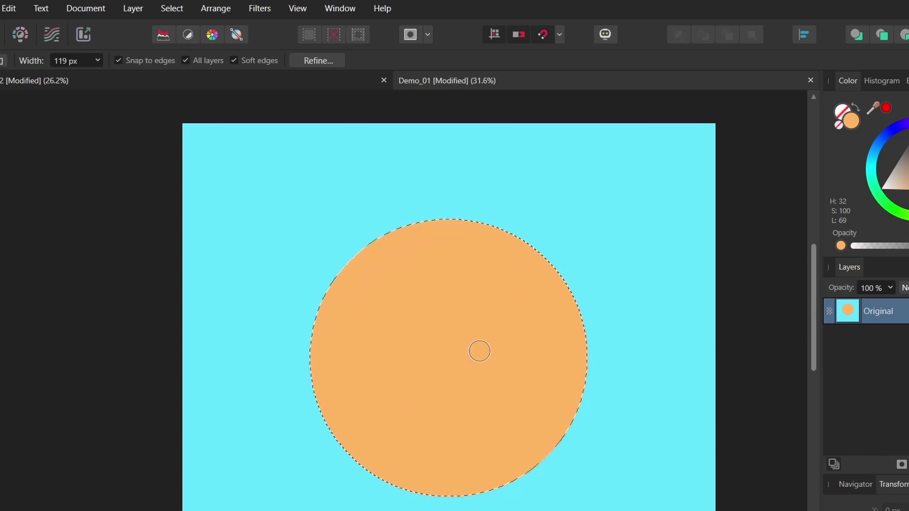
left_click(325, 60)
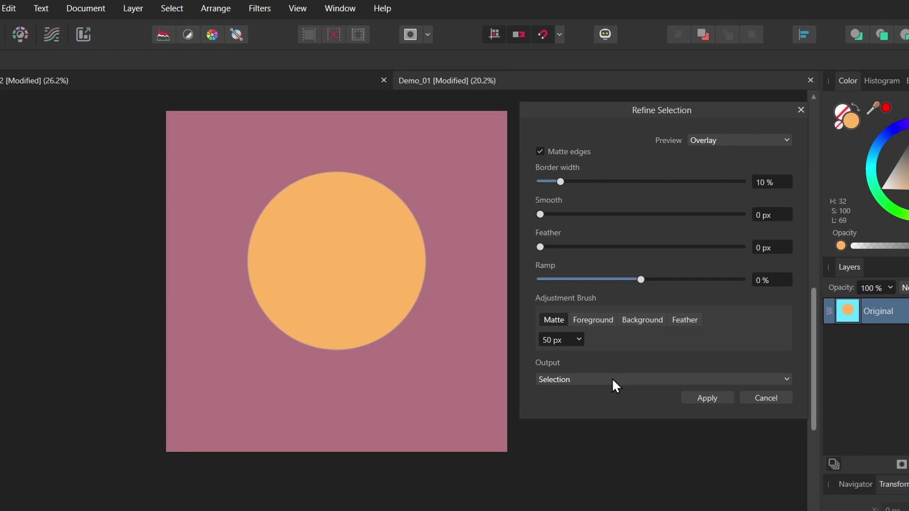
left_click(614, 380)
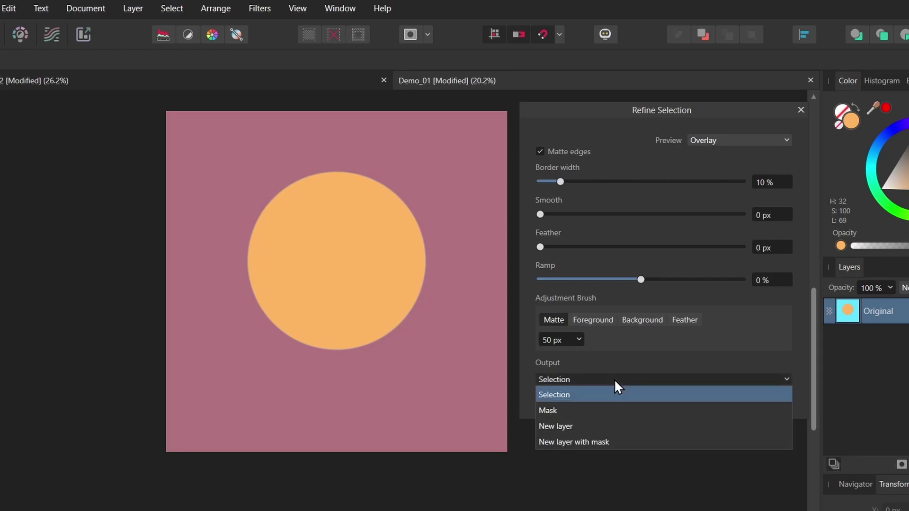
left_click(555, 410)
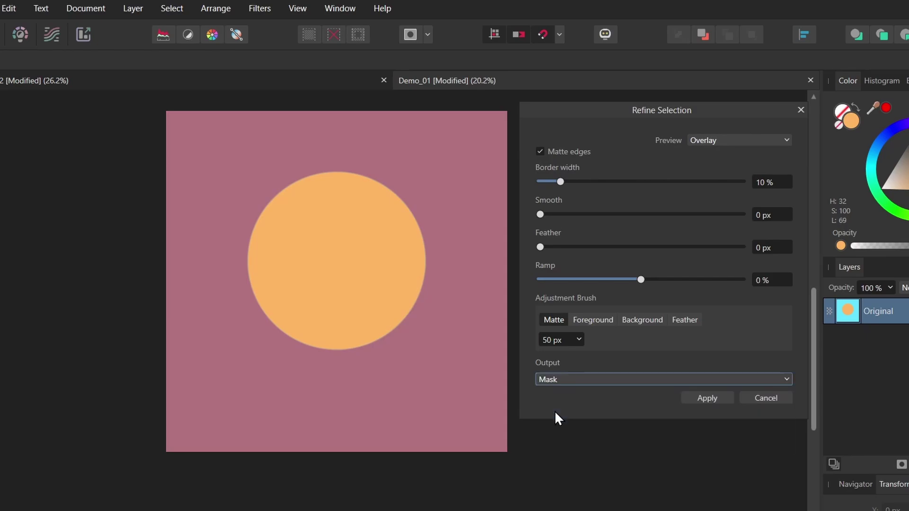
left_click(715, 397)
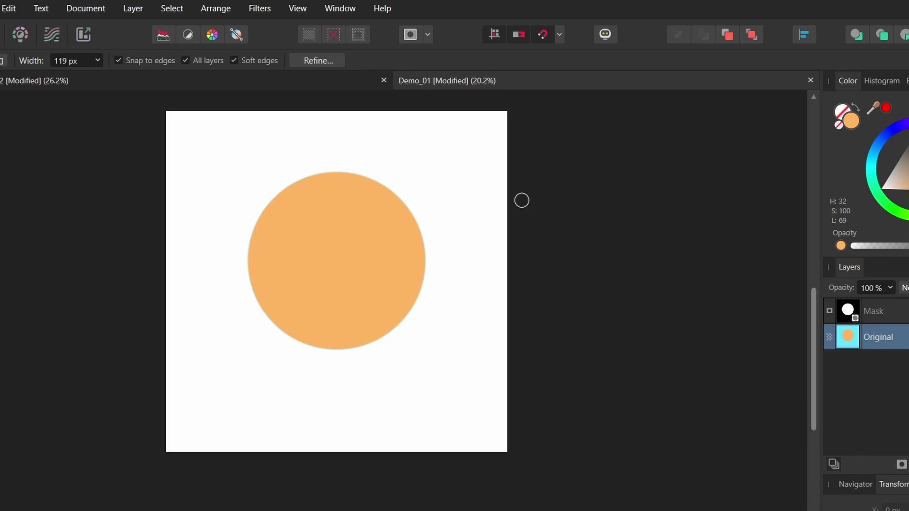
Zoom in on the circle's edge to see the faint cyan fringe
scroll(462, 183, "up", 10)
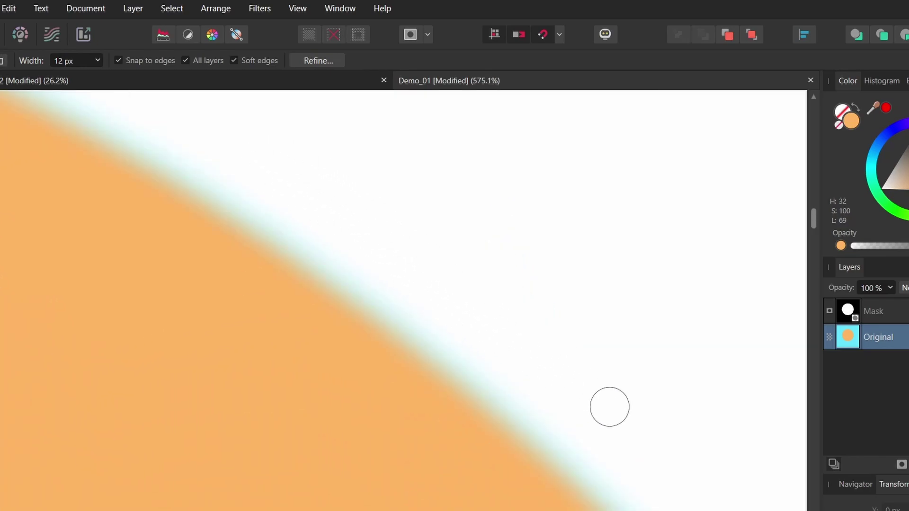
scroll(527, 269, "left", 2)
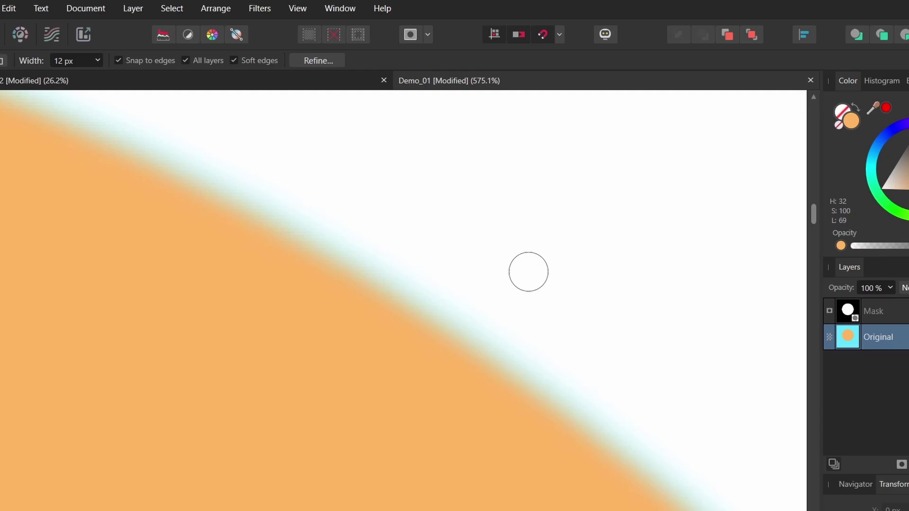
scroll(470, 212, "left", 3)
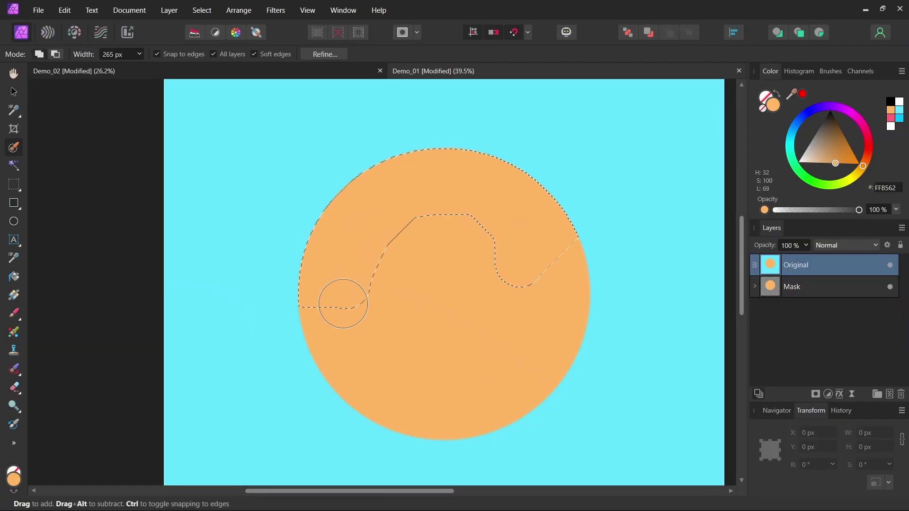
Reselect the circle, apply Refine with Output 'New layer with mask', and start renaming the new layer
mouse_move(341, 300)
left_mouse_down()
mouse_move(416, 254)
mouse_move(528, 289)
mouse_move(473, 428)
left_mouse_up()
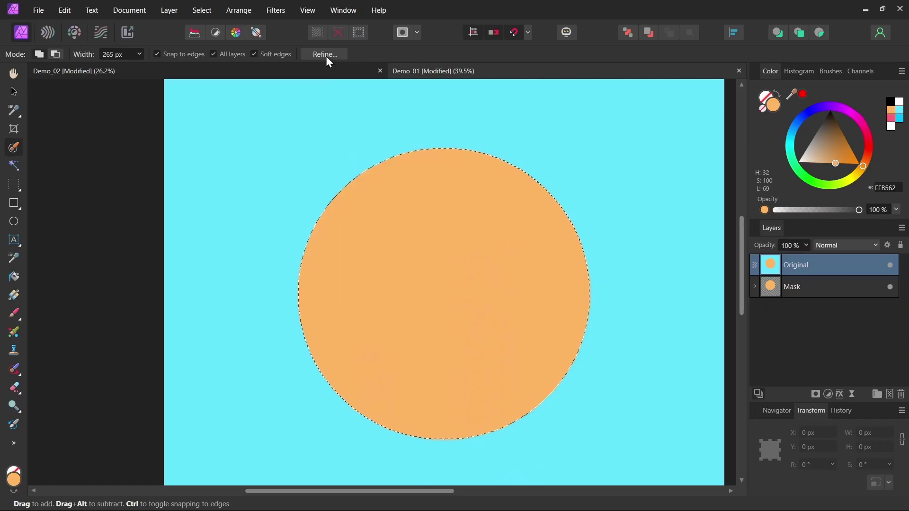
left_click(324, 54)
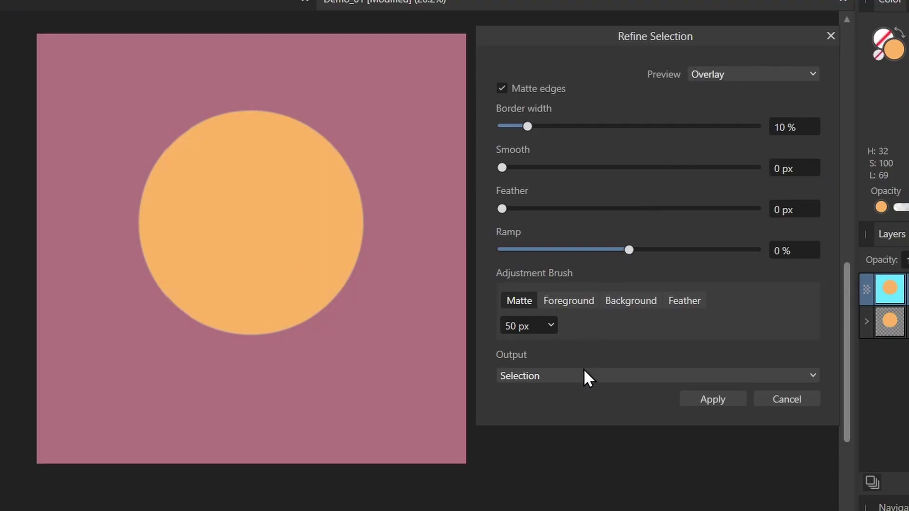
left_click(587, 376)
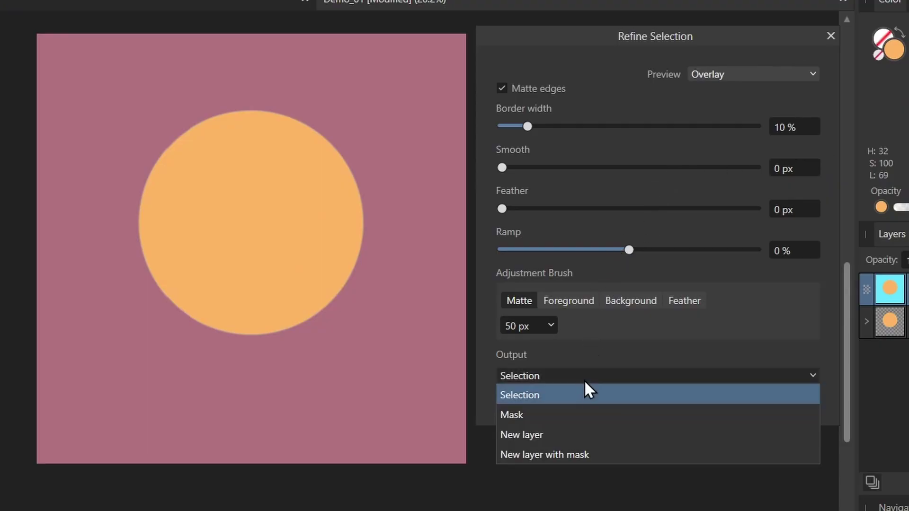
left_click(600, 455)
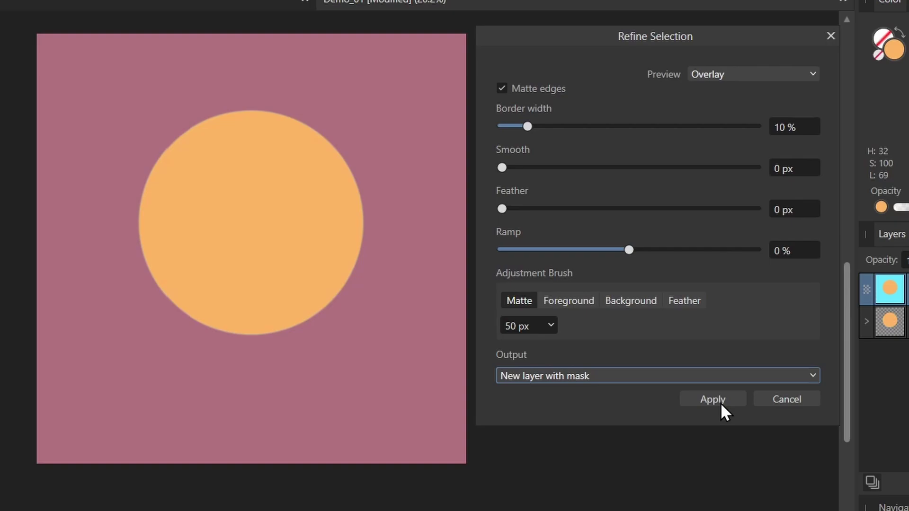
left_click(717, 399)
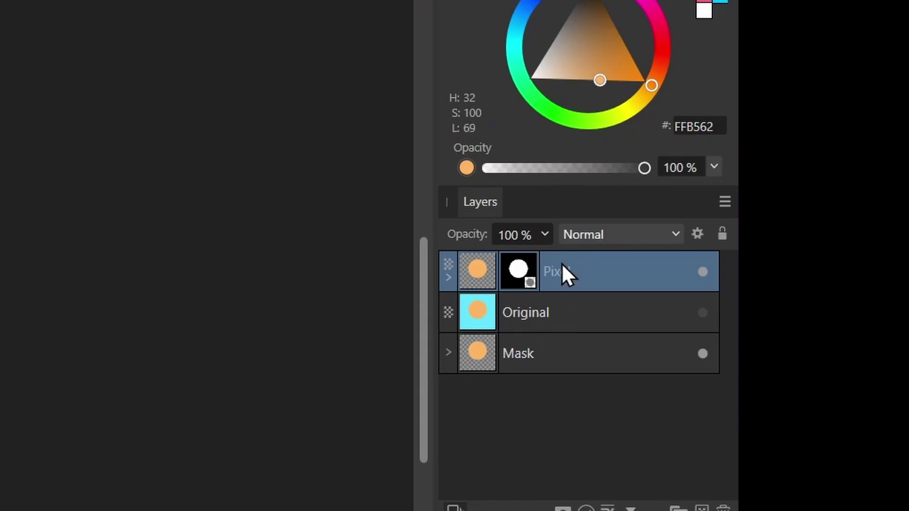
double_click(563, 267)
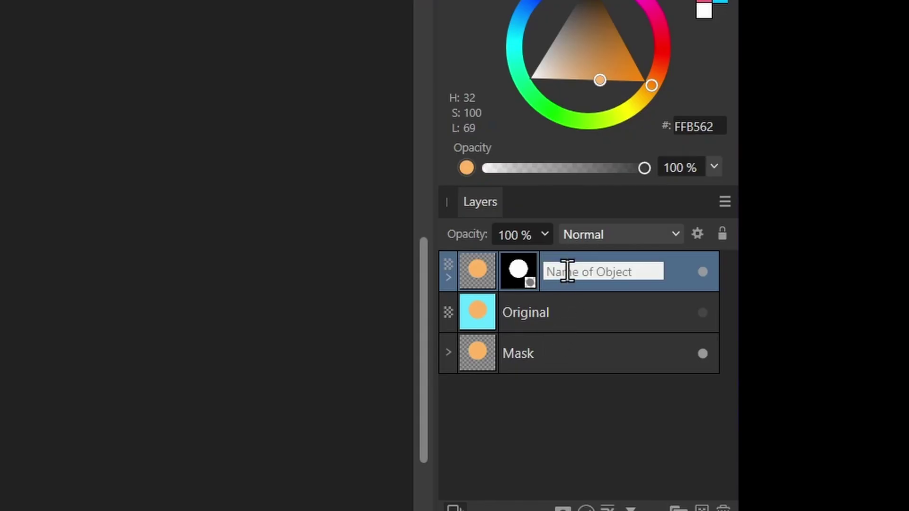
Name the layer 'New Layer With Mask' and compare its edge close up with the mask off, then on
type("New ")
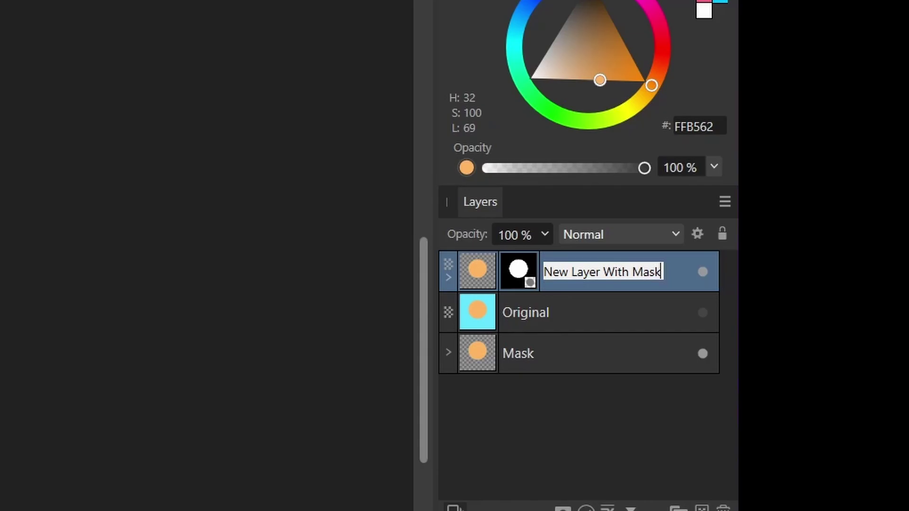
type("Layer With Mask")
key("Return")
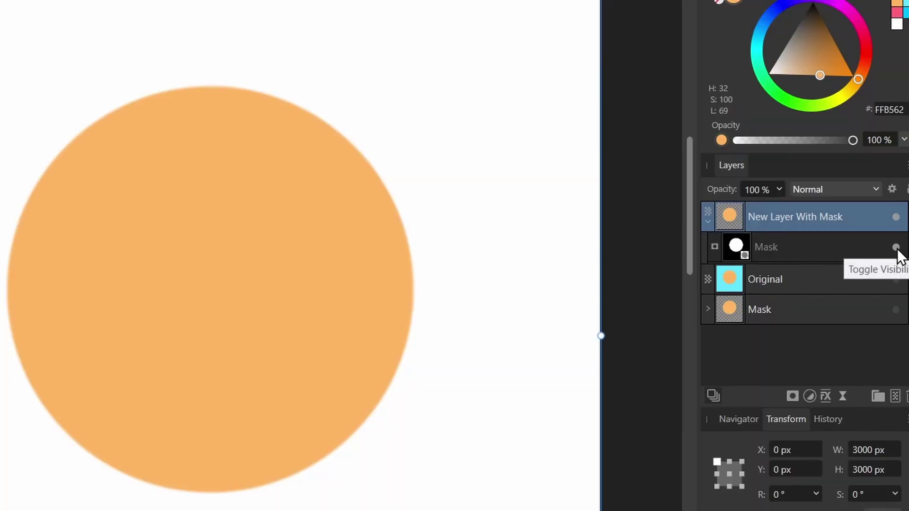
left_click(896, 247)
scroll(355, 130, "up", 3)
scroll(356, 128, "up", 3)
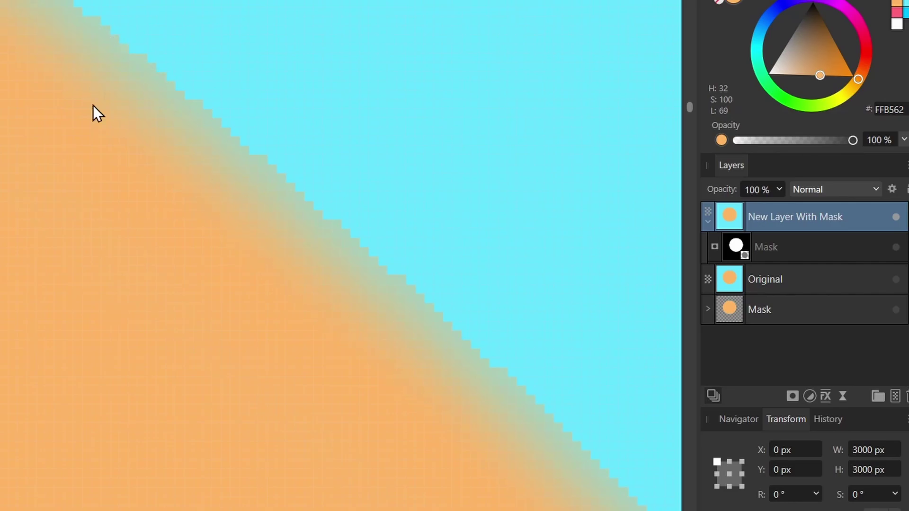
left_click(896, 248)
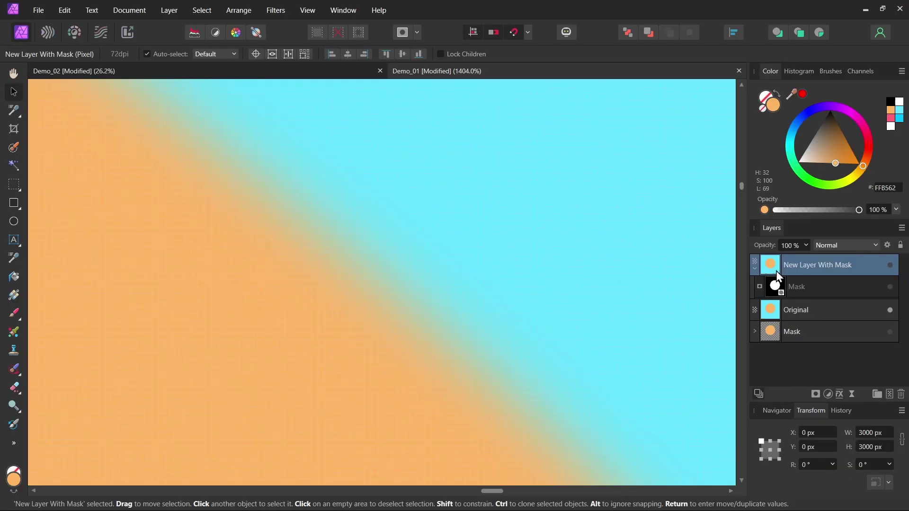
Hide New Layer With Mask and refine the portrait selection with Output 'New layer with mask'
left_click(891, 267)
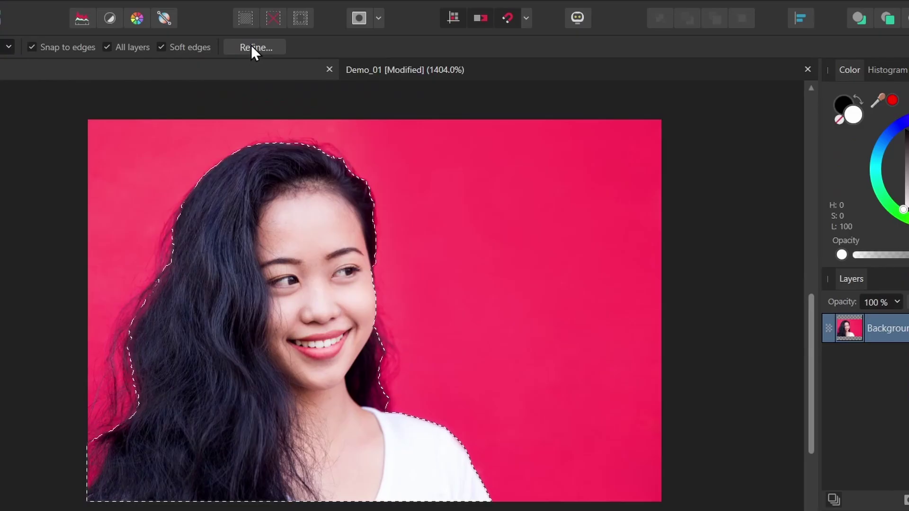
left_click(325, 54)
left_click(579, 405)
left_click(549, 476)
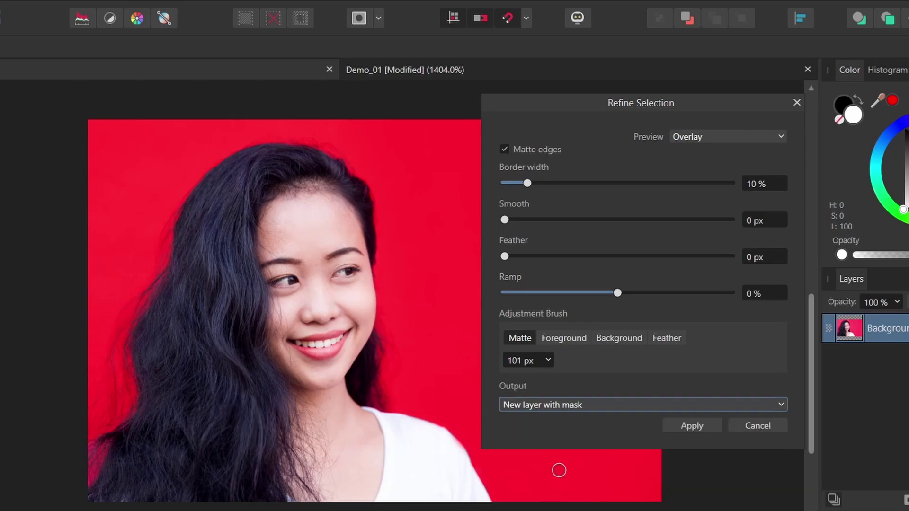
left_click(690, 425)
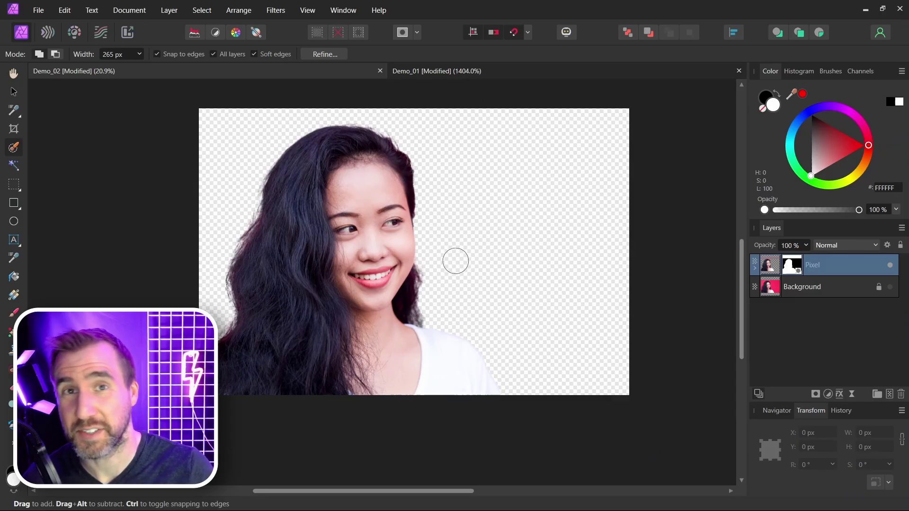